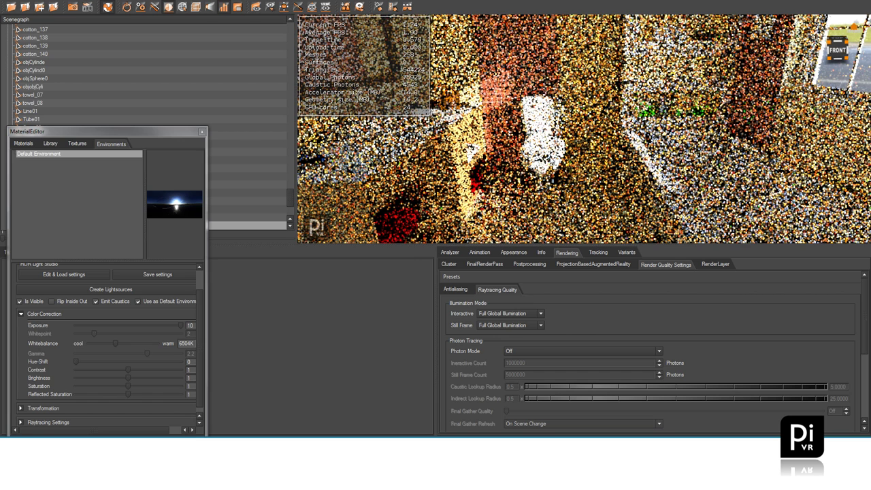
# Lower the Default Environment's exposure to 2.33 and inspect the darker bathroom render from a slightly changed view.
pyautogui.moveTo(181, 324); pyautogui.dragTo(125, 325)
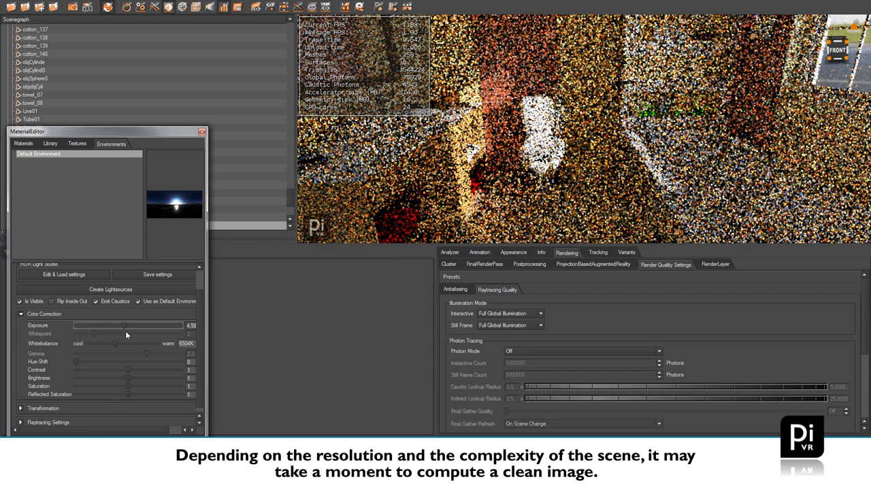
pyautogui.moveTo(124, 327); pyautogui.dragTo(99, 324)
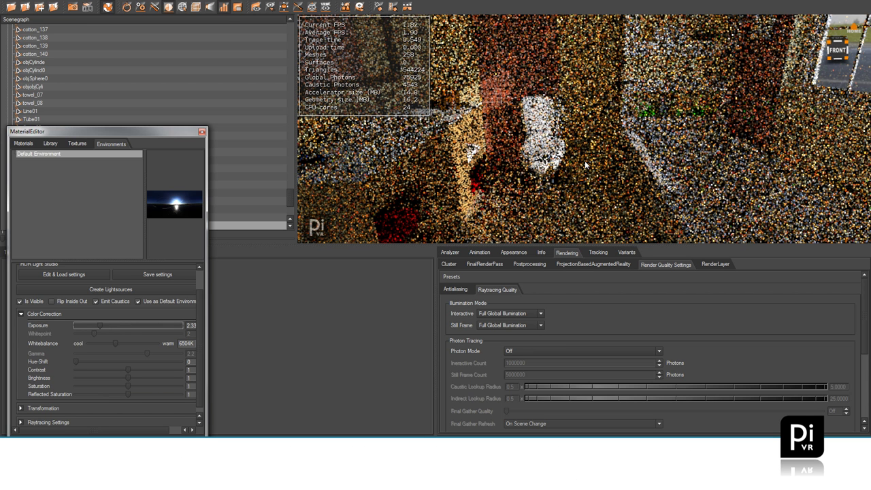
pyautogui.click(585, 164)
pyautogui.press('a')
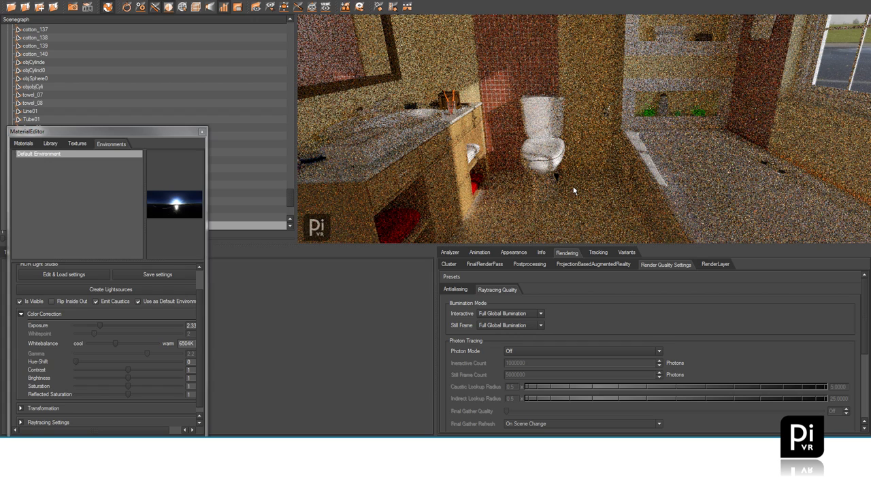
pyautogui.moveTo(575, 185)
pyautogui.mouseDown()
pyautogui.moveTo(606, 184)
pyautogui.moveTo(599, 187)
pyautogui.mouseUp()
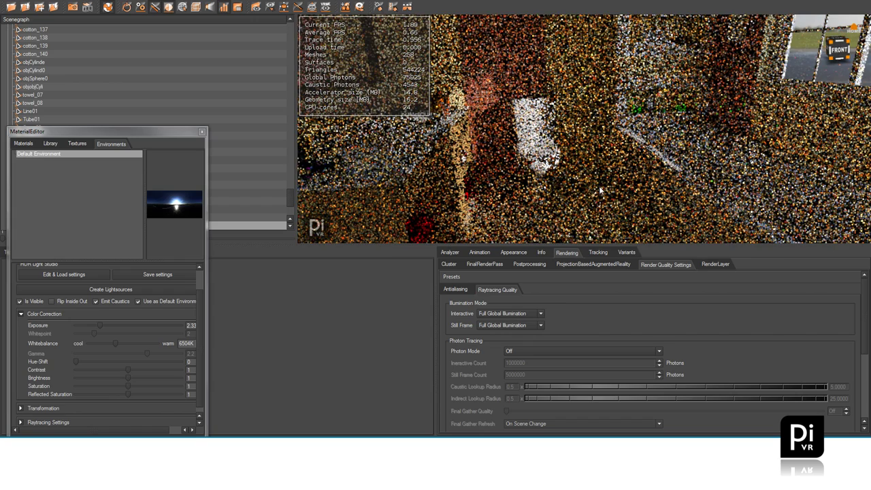
pyautogui.scroll(-5, 600, 190)
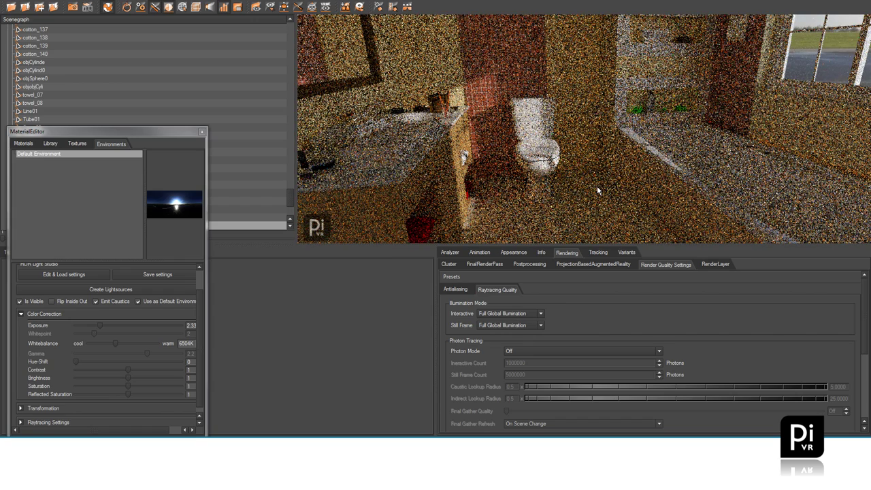
pyautogui.scroll(3, 591, 182)
pyautogui.scroll(2, 573, 184)
# Raise the Default Environment's exposure to 10 and refresh the bathroom render.
pyautogui.moveTo(100, 325); pyautogui.dragTo(239, 316)
pyautogui.moveTo(582, 174)
pyautogui.mouseDown()
pyautogui.moveTo(600, 173)
pyautogui.moveTo(586, 174)
pyautogui.mouseUp()
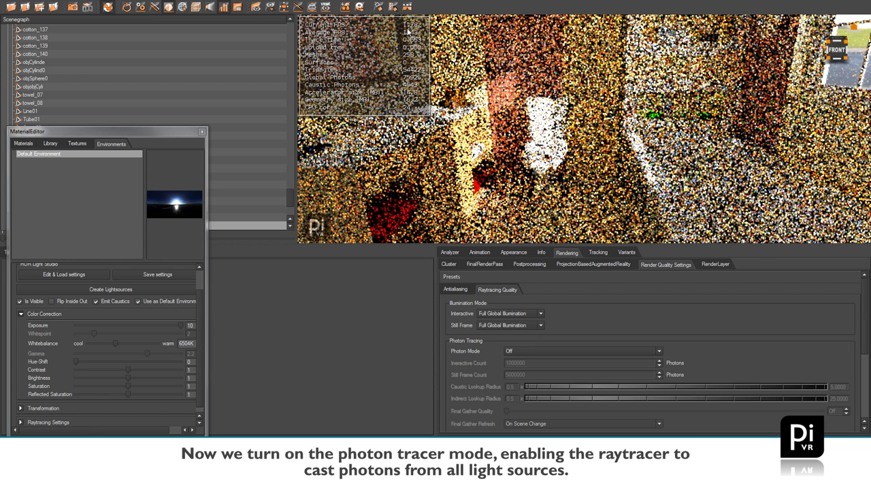
# Turn on photon tracing with the photon mode Indirect only and inspect the resulting bathroom render.
pyautogui.click(572, 350)
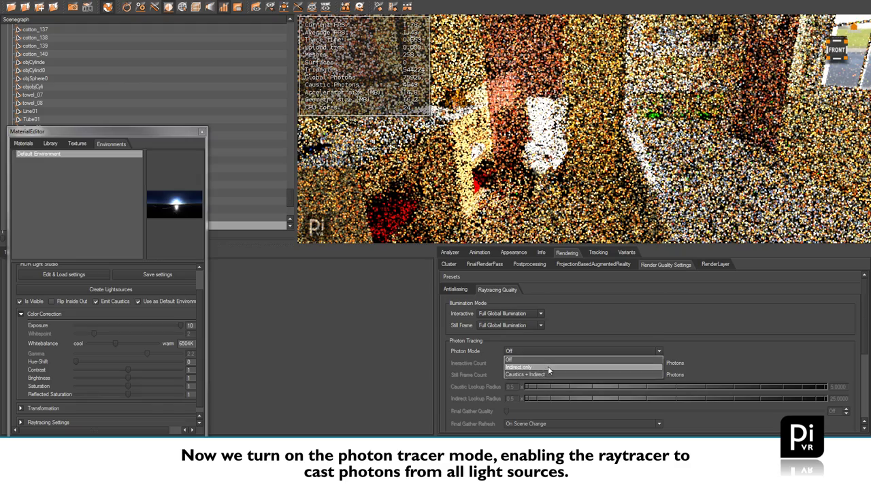
pyautogui.click(548, 366)
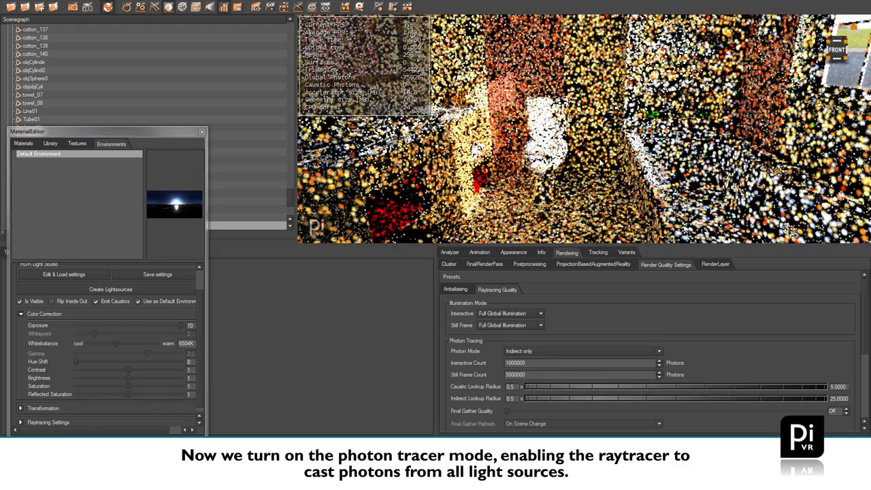
pyautogui.moveTo(587, 165)
pyautogui.mouseDown()
pyautogui.moveTo(568, 163)
pyautogui.moveTo(643, 201)
pyautogui.moveTo(617, 181)
pyautogui.moveTo(577, 171)
pyautogui.mouseUp()
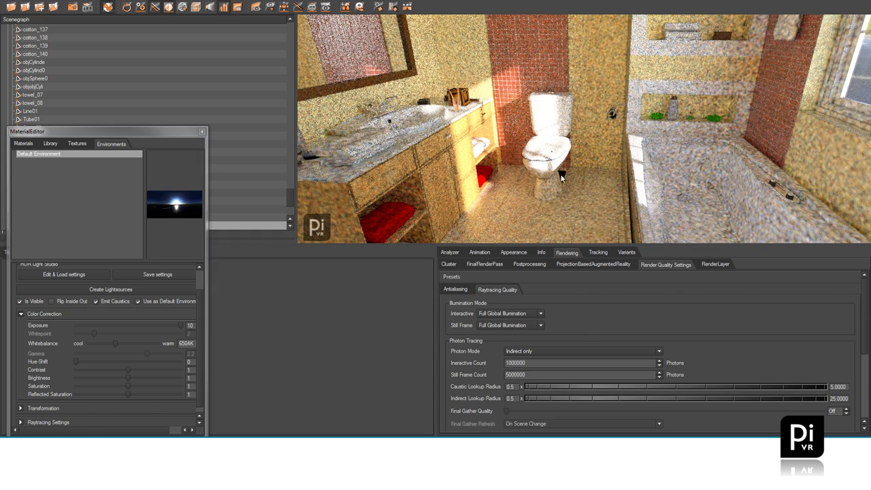
pyautogui.moveTo(540, 182); pyautogui.dragTo(561, 184)
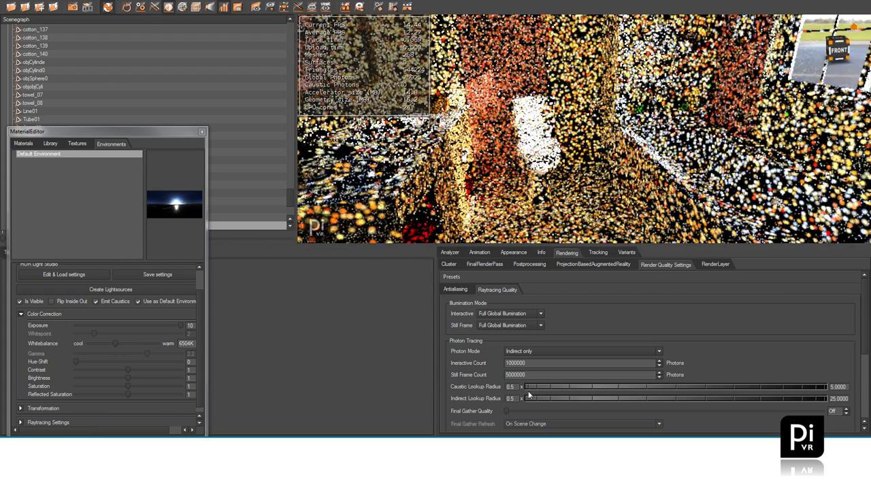
# Set the interactive photon count to 5000000 and refresh the bathroom render.
pyautogui.moveTo(509, 363); pyautogui.dragTo(495, 364)
pyautogui.write('5')
pyautogui.moveTo(617, 189); pyautogui.dragTo(540, 186)
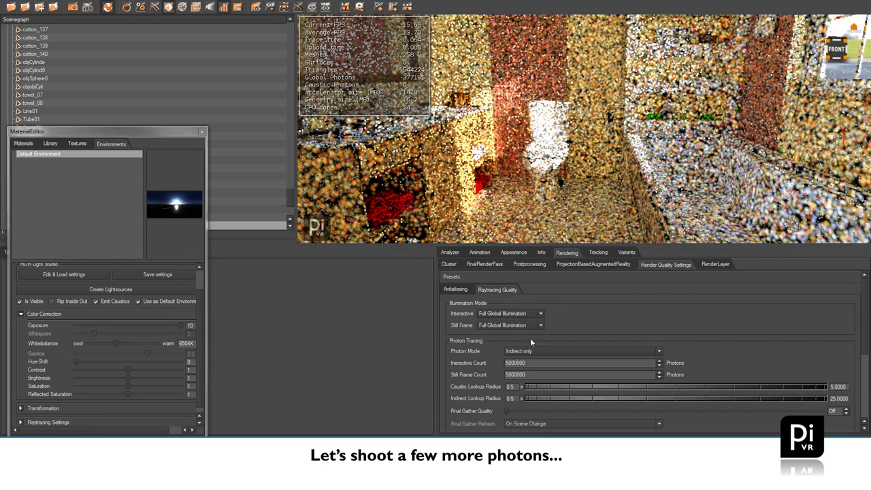
# Increase the interactive photon count to 10000000 and check the effect on the bathroom render.
pyautogui.moveTo(510, 363); pyautogui.dragTo(490, 364)
pyautogui.write('10')
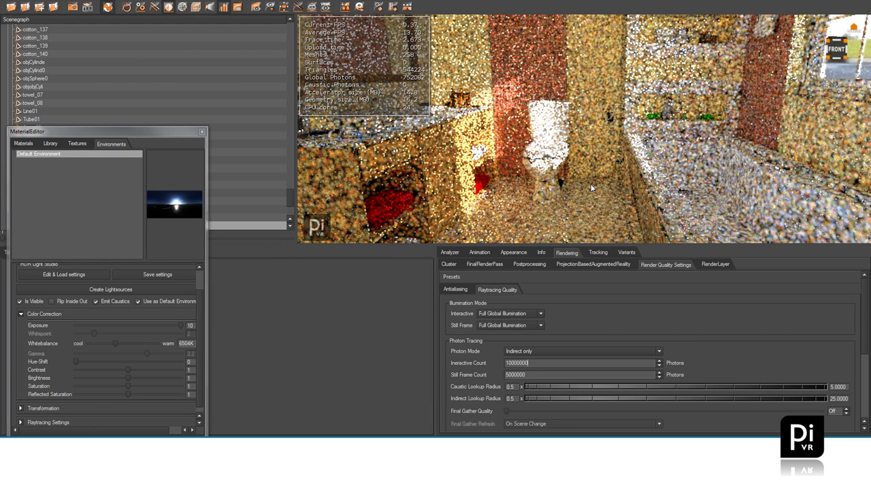
pyautogui.moveTo(592, 189); pyautogui.dragTo(574, 175)
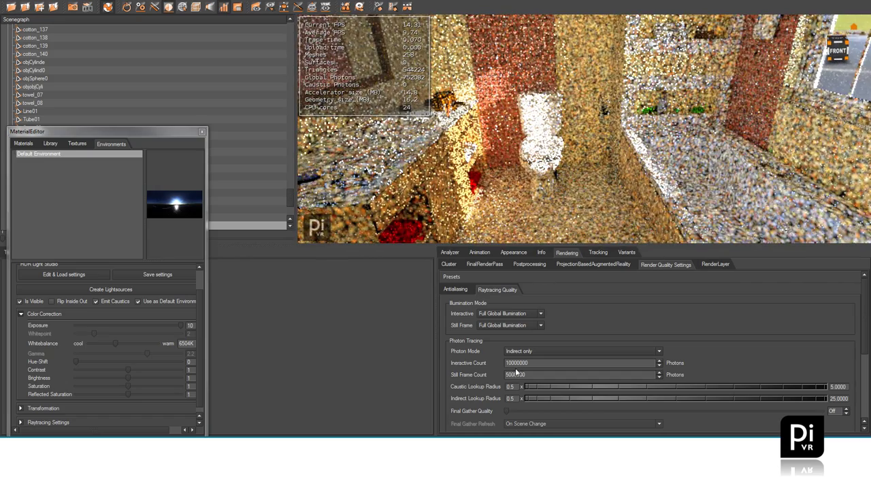
# Return the interactive photon count to 5000000 and inspect the bathroom render.
pyautogui.moveTo(510, 363); pyautogui.dragTo(471, 380)
pyautogui.moveTo(615, 189); pyautogui.dragTo(529, 189)
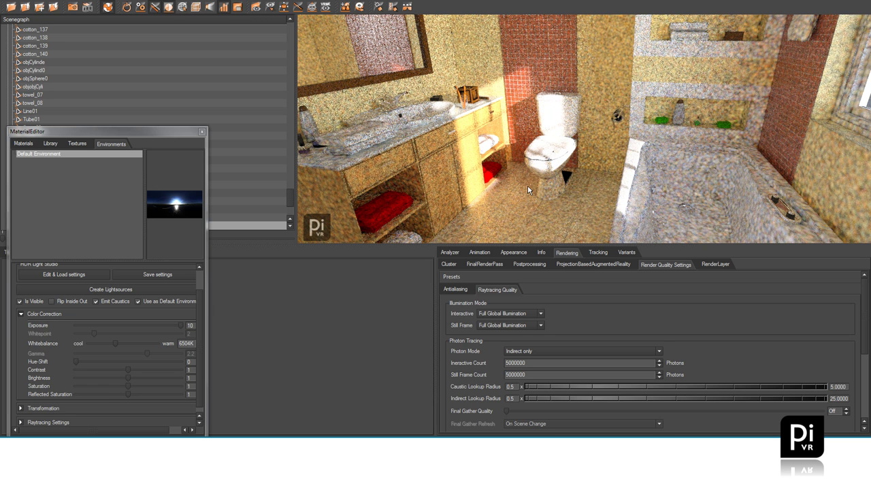
pyautogui.moveTo(525, 190)
pyautogui.mouseDown()
pyautogui.moveTo(580, 185)
pyautogui.moveTo(527, 187)
pyautogui.moveTo(540, 187)
pyautogui.mouseUp()
pyautogui.moveTo(834, 387); pyautogui.dragTo(746, 415)
pyautogui.write('20')
pyautogui.press('BackSpace')
pyautogui.press('BackSpace')
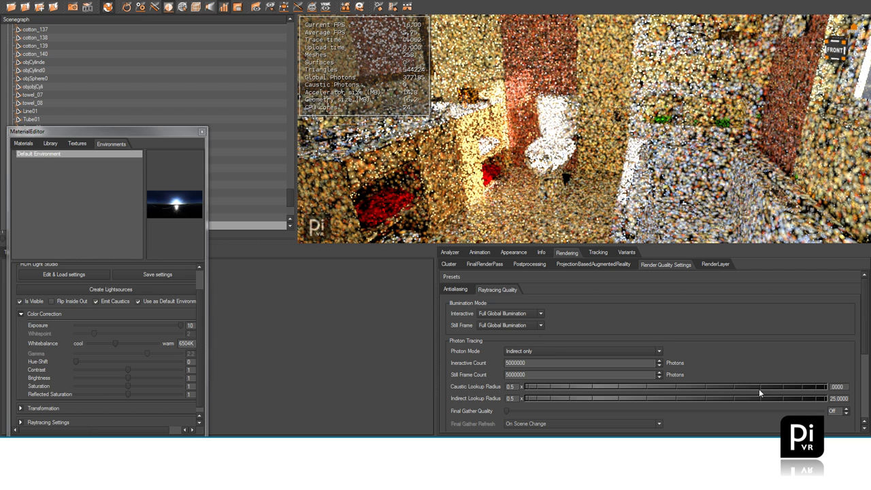
# Set the indirect lookup radius to 100 and inspect how the larger photons affect the render.
pyautogui.moveTo(834, 399); pyautogui.dragTo(802, 410)
pyautogui.write('100')
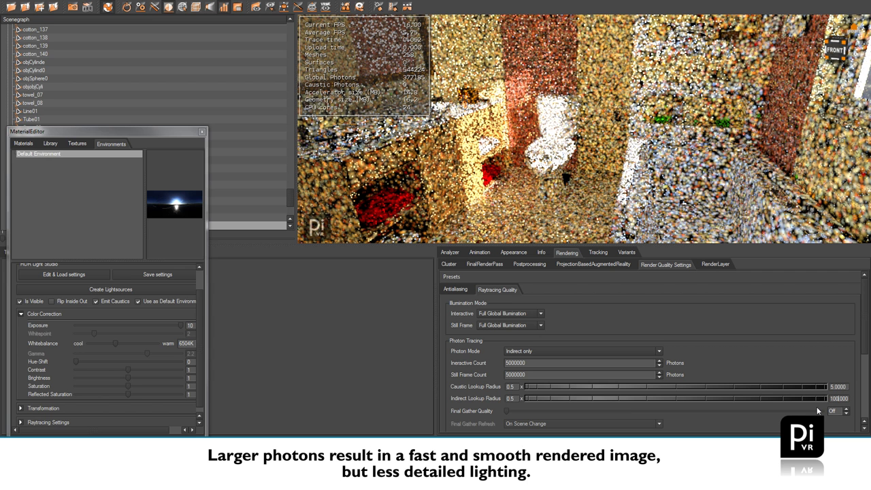
pyautogui.click(568, 181)
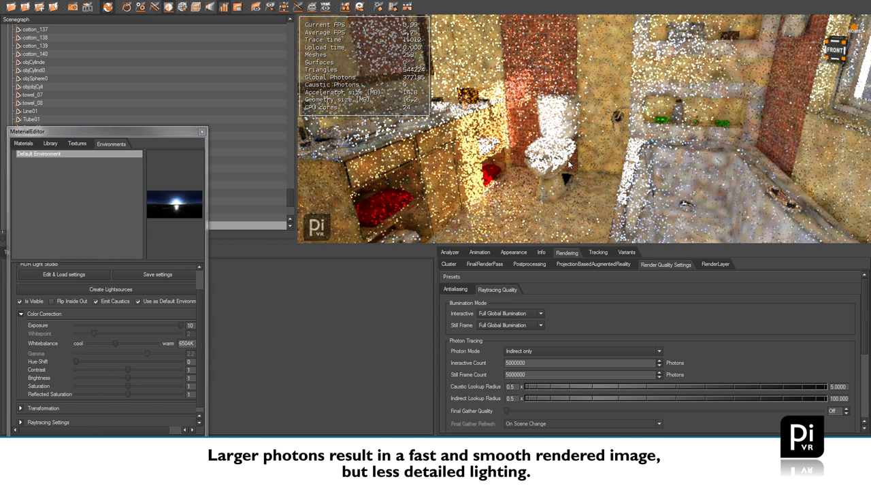
pyautogui.moveTo(568, 181)
pyautogui.mouseDown()
pyautogui.moveTo(646, 196)
pyautogui.moveTo(614, 173)
pyautogui.moveTo(564, 184)
pyautogui.mouseUp()
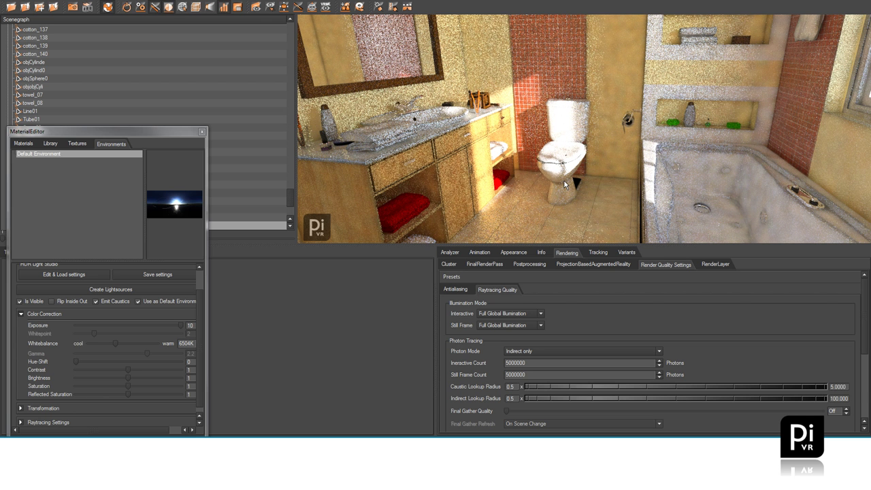
pyautogui.moveTo(541, 179)
pyautogui.mouseDown()
pyautogui.moveTo(519, 181)
pyautogui.moveTo(539, 183)
pyautogui.mouseUp()
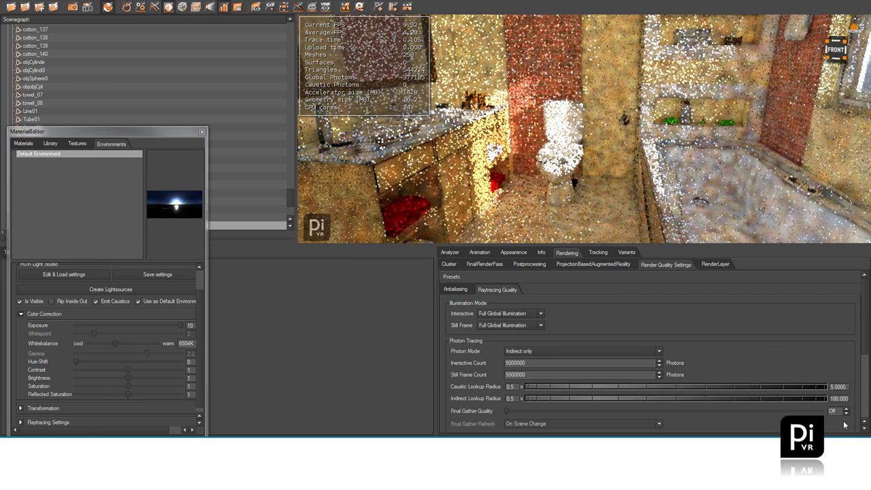
# Set the indirect lookup radius back to 25 and refresh the bathroom render.
pyautogui.moveTo(837, 399); pyautogui.dragTo(771, 401)
pyautogui.write('25')
pyautogui.moveTo(537, 167)
pyautogui.mouseDown()
pyautogui.moveTo(490, 171)
pyautogui.moveTo(493, 191)
pyautogui.moveTo(519, 181)
pyautogui.mouseUp()
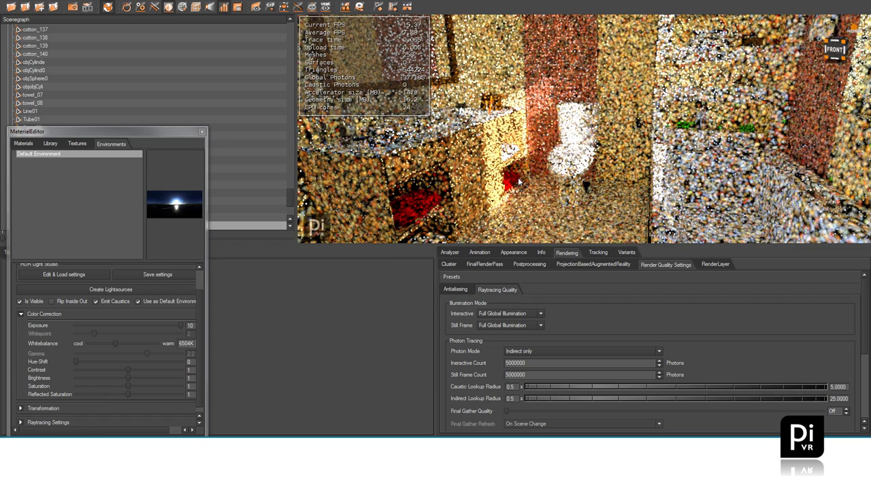
# Turn on final gathering with a quality of 1 and inspect the bathroom render.
pyautogui.click(845, 409)
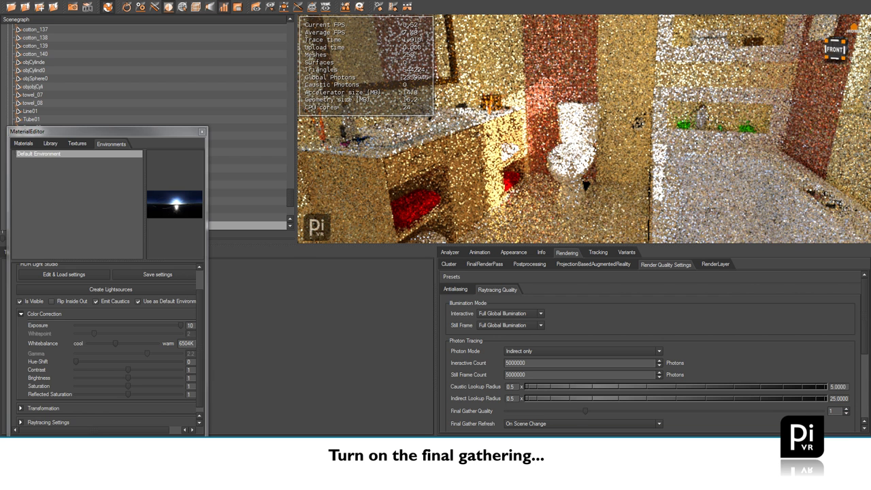
pyautogui.moveTo(505, 168); pyautogui.dragTo(515, 191)
pyautogui.press('BackSpace')
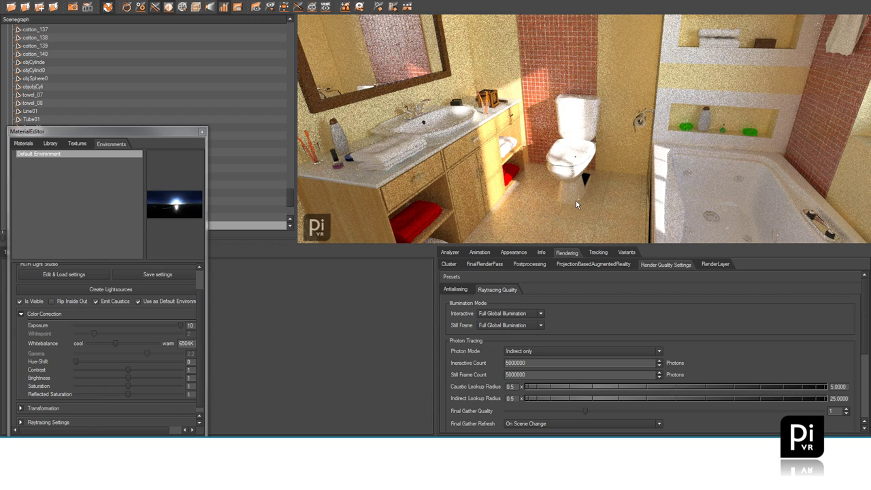
pyautogui.moveTo(532, 194)
pyautogui.mouseDown()
pyautogui.moveTo(622, 191)
pyautogui.moveTo(566, 213)
pyautogui.moveTo(566, 195)
pyautogui.mouseUp()
pyautogui.moveTo(572, 200); pyautogui.dragTo(537, 191)
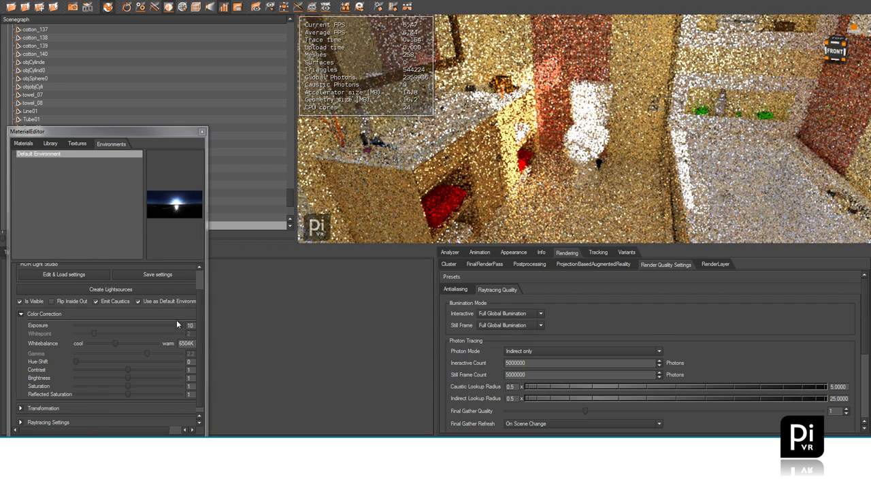
# Lower the Default Environment's exposure to 0.64 and inspect the dim bathroom lighting with final gathering.
pyautogui.moveTo(180, 325); pyautogui.dragTo(120, 326)
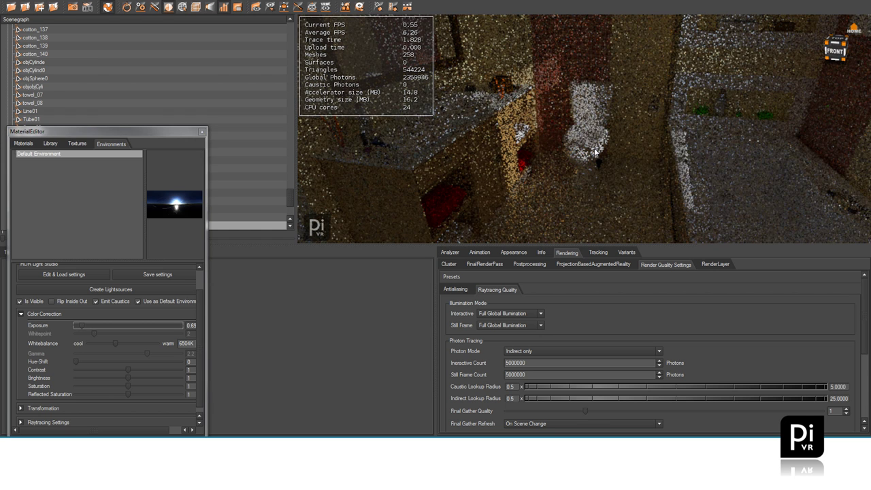
pyautogui.moveTo(595, 149); pyautogui.dragTo(586, 162)
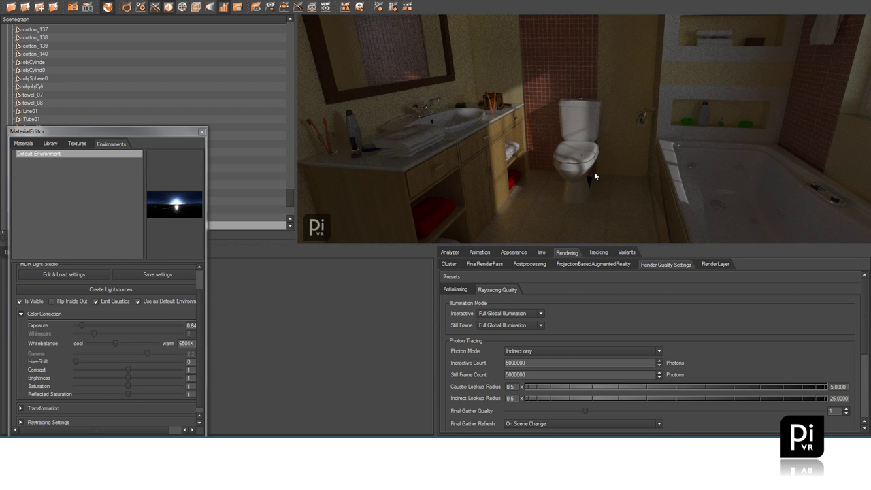
pyautogui.click(598, 177)
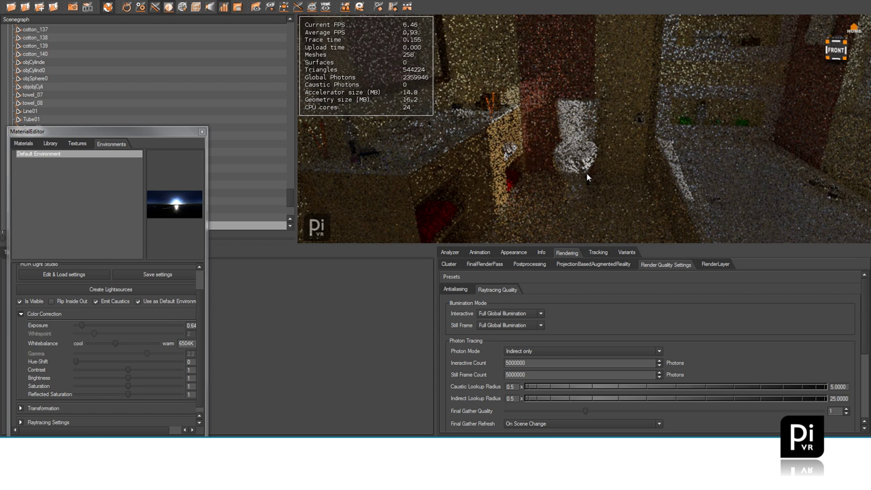
# Switch final gather quality to Off and compare the dimly lit bathroom render.
pyautogui.click(846, 413)
pyautogui.moveTo(637, 175)
pyautogui.mouseDown()
pyautogui.moveTo(548, 170)
pyautogui.moveTo(686, 205)
pyautogui.moveTo(638, 170)
pyautogui.moveTo(598, 182)
pyautogui.moveTo(595, 170)
pyautogui.mouseUp()
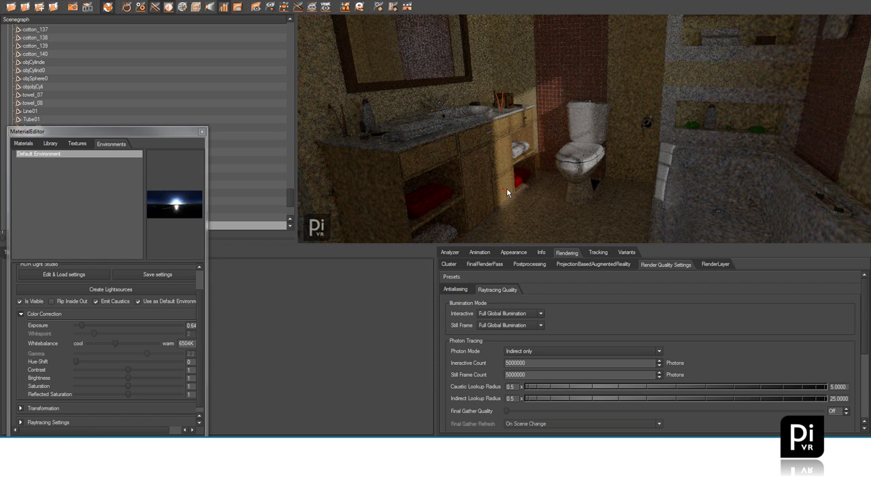
pyautogui.moveTo(553, 192)
pyautogui.mouseDown()
pyautogui.moveTo(626, 191)
pyautogui.moveTo(553, 186)
pyautogui.mouseUp()
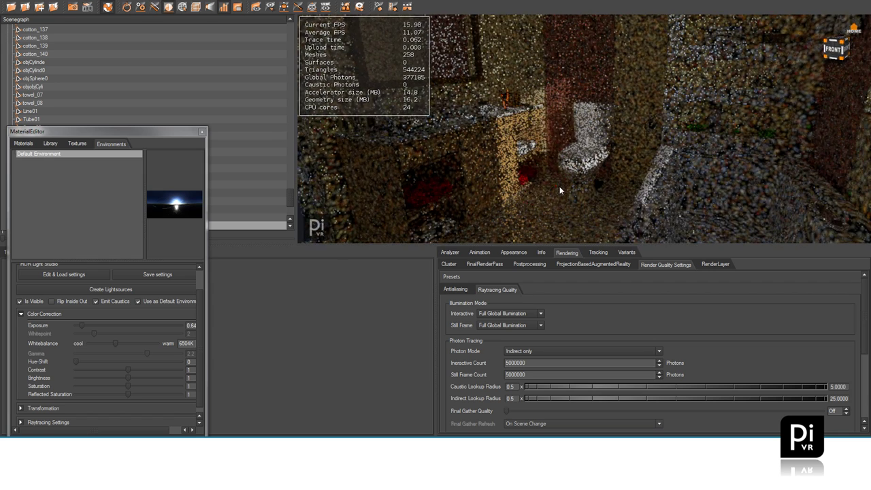
# Set the final gather quality back to 1 and refresh the bathroom render.
pyautogui.click(847, 409)
pyautogui.moveTo(552, 168); pyautogui.dragTo(573, 175)
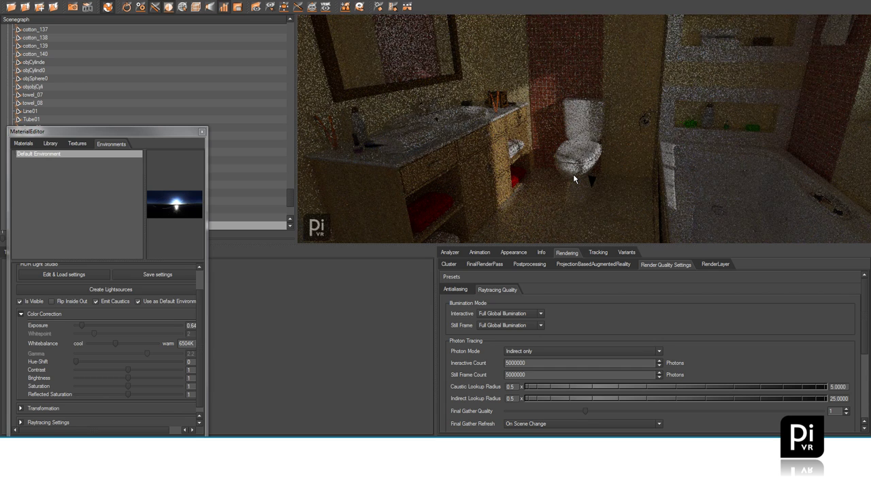
# Raise the Default Environment's exposure to 10 and inspect the brightened bathroom with final gathering.
pyautogui.click(83, 324)
pyautogui.moveTo(82, 326); pyautogui.dragTo(202, 328)
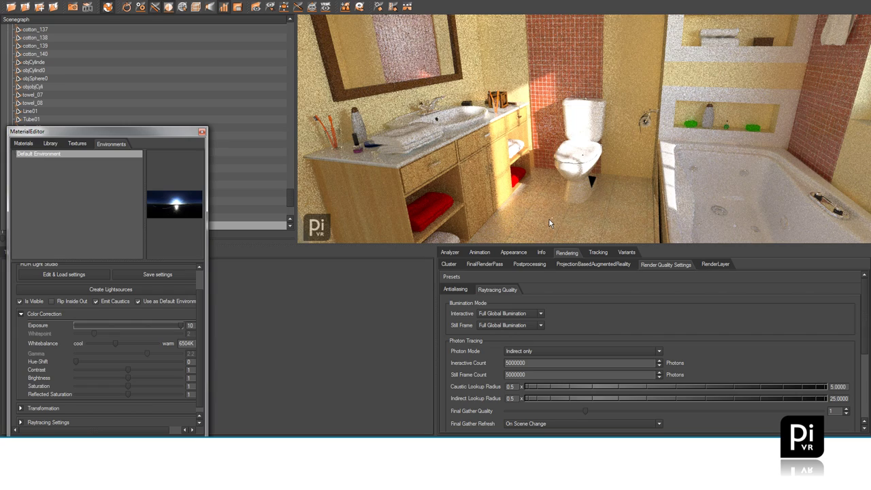
pyautogui.click(548, 219)
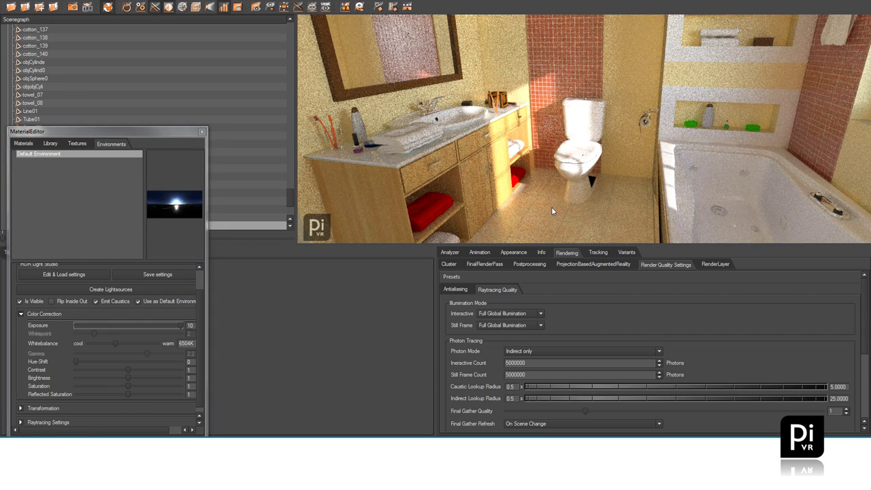
pyautogui.moveTo(571, 207); pyautogui.dragTo(537, 219)
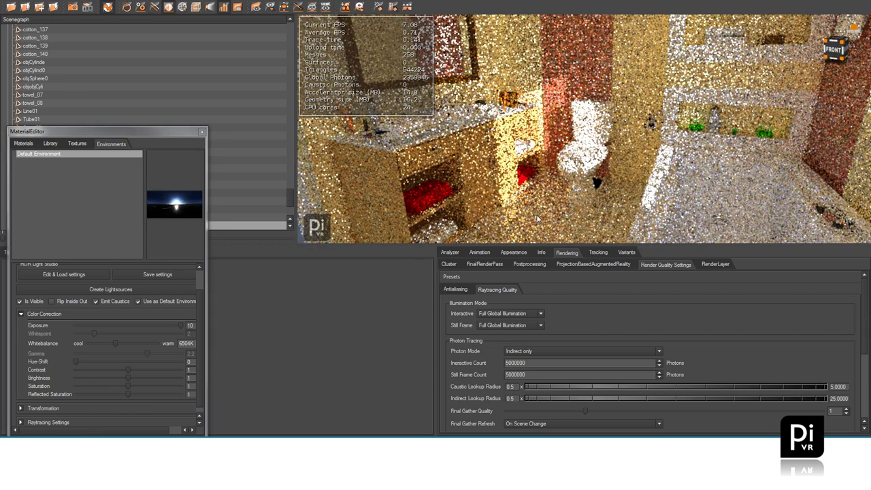
# Set the final gather refresh to On Each Sample and inspect the bathroom render.
pyautogui.click(543, 424)
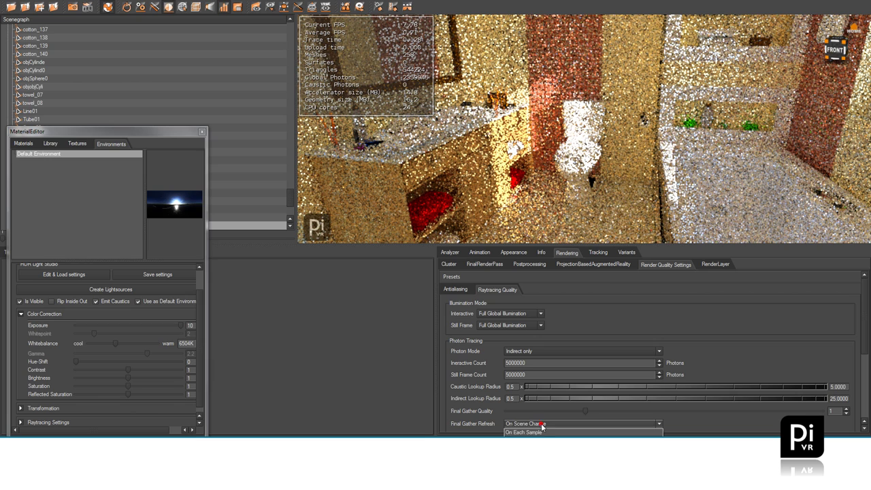
pyautogui.click(540, 433)
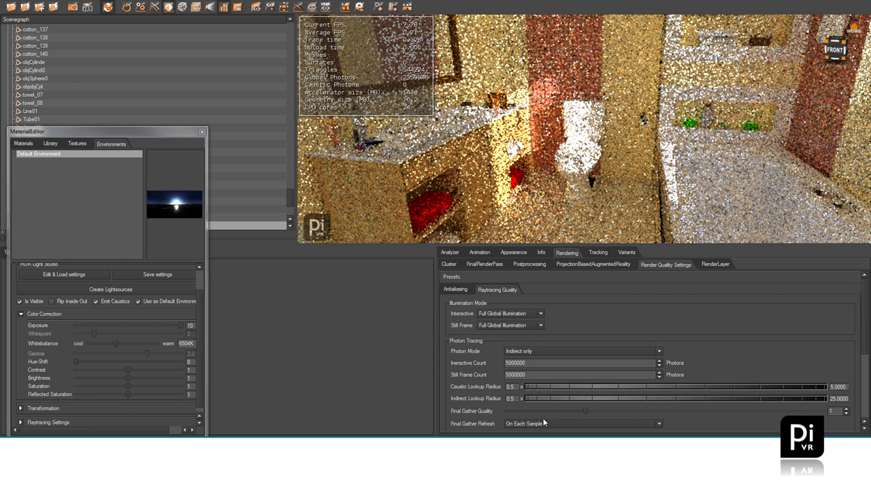
pyautogui.moveTo(560, 123); pyautogui.dragTo(620, 125)
pyautogui.moveTo(548, 161); pyautogui.dragTo(579, 164)
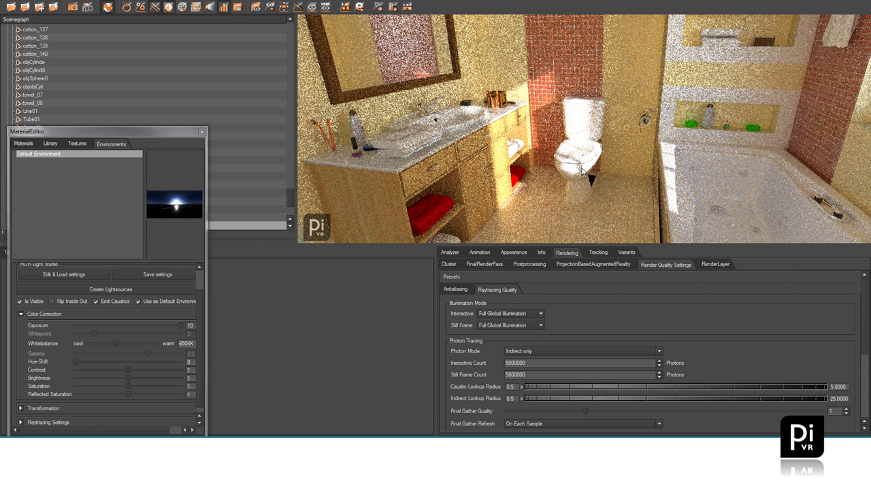
# Switch the final gather refresh back to On Scene Change.
pyautogui.click(543, 424)
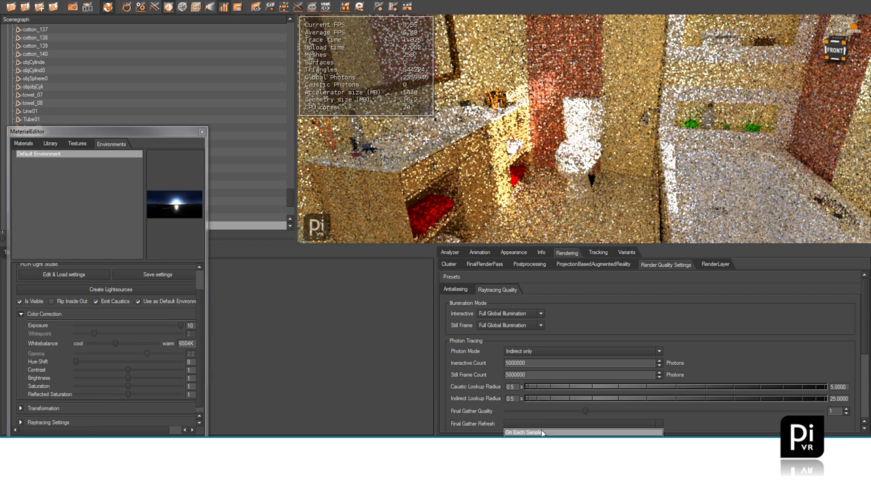
pyautogui.click(536, 440)
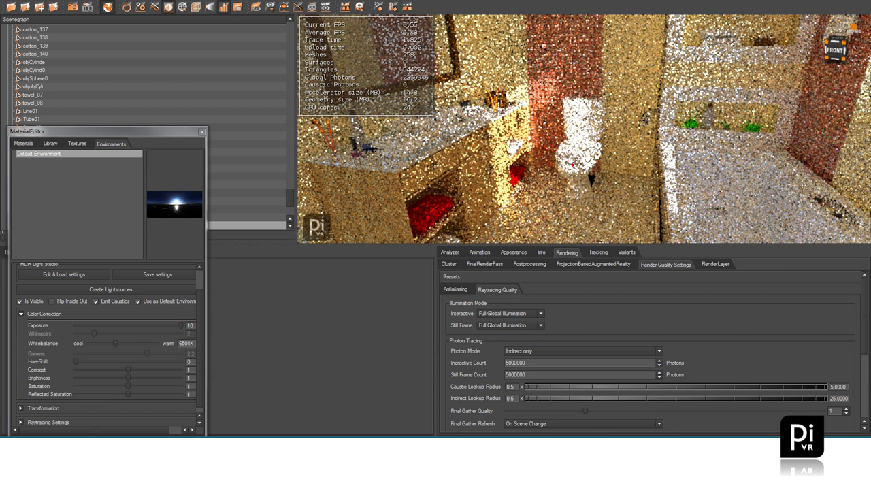